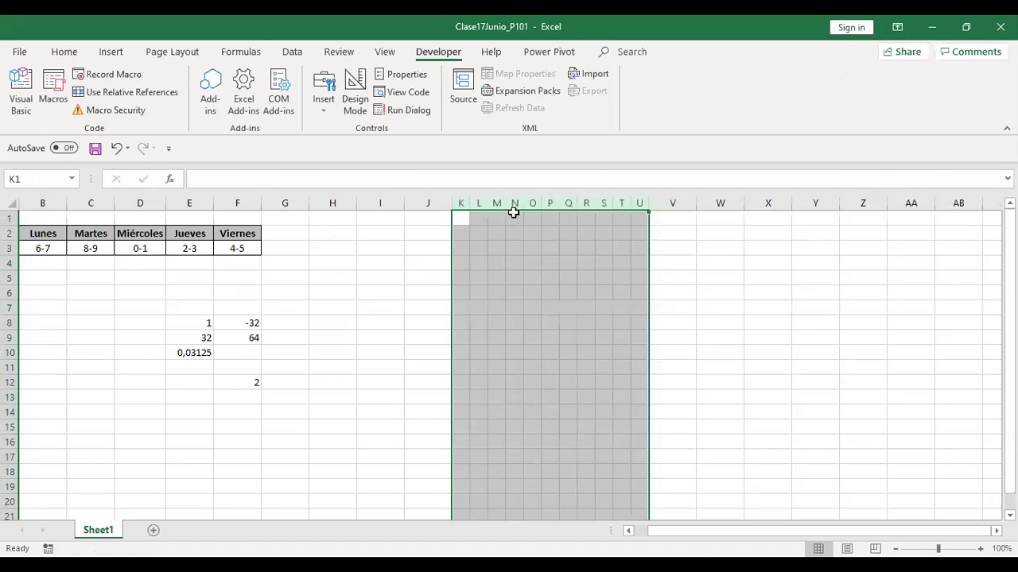
Spell "programacion" across row 4, entering one letter per cell from K4 to V4
click(461, 266)
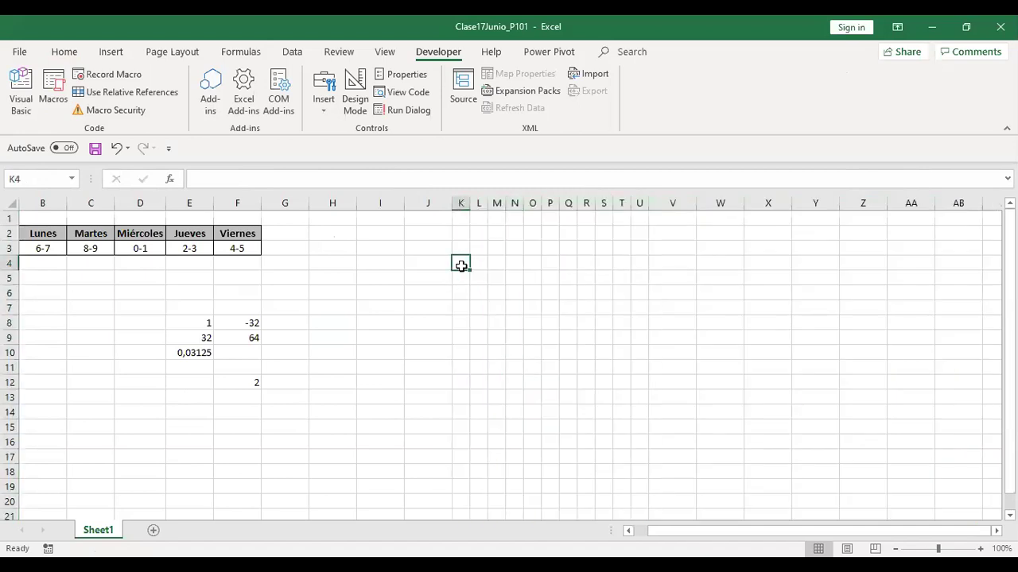
text(p)
key(Right)
text(r)
key(Right)
text(o)
key(Right)
text(g)
key(Right)
text(r)
key(Right)
text(a)
key(Right)
text(ma)
key(Right)
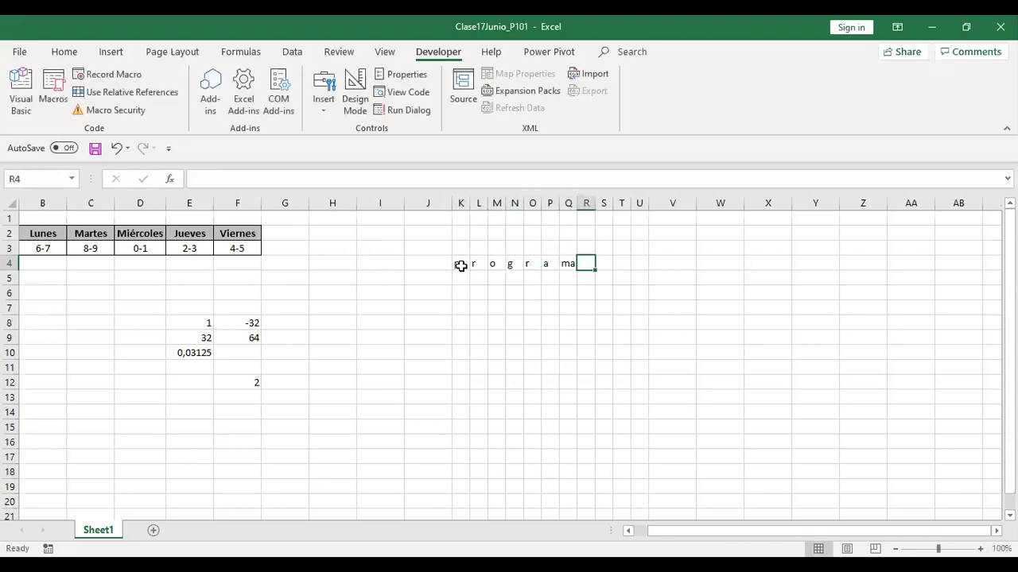
key(Left)
text(m)
key(Right)
text(a)
key(Right)
text(c)
key(Right)
text(i)
key(Right)
text(o)
key(Right)
text(n)
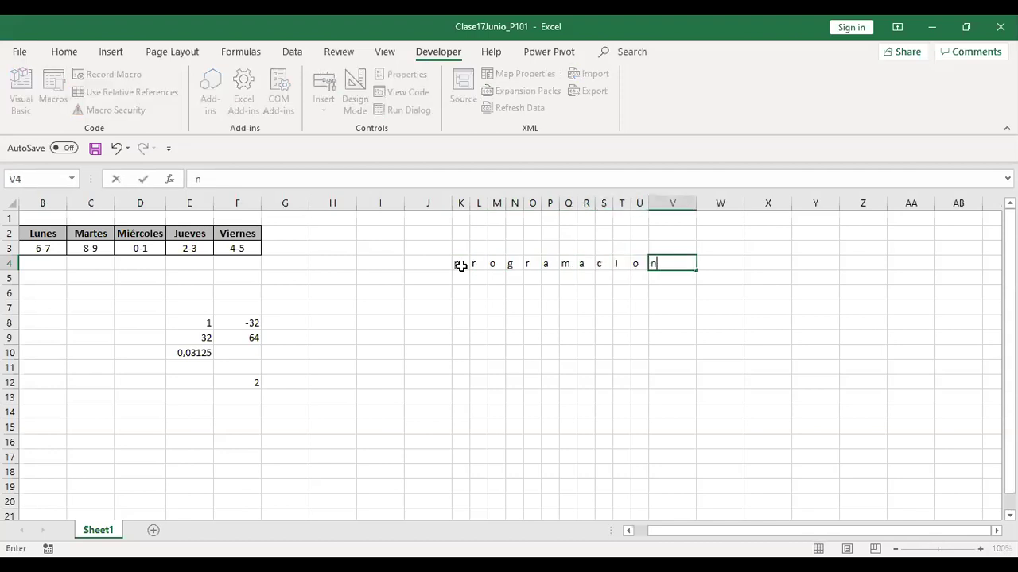
Narrow column V to match the width of the other letter columns
click(690, 203)
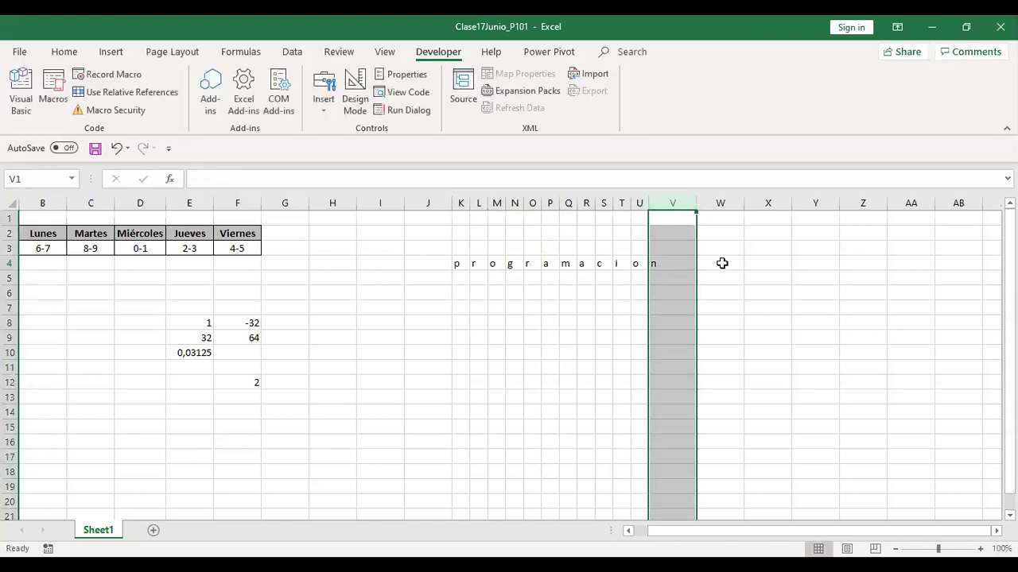
click(720, 264)
drag(694, 206, 669, 208)
click(481, 382)
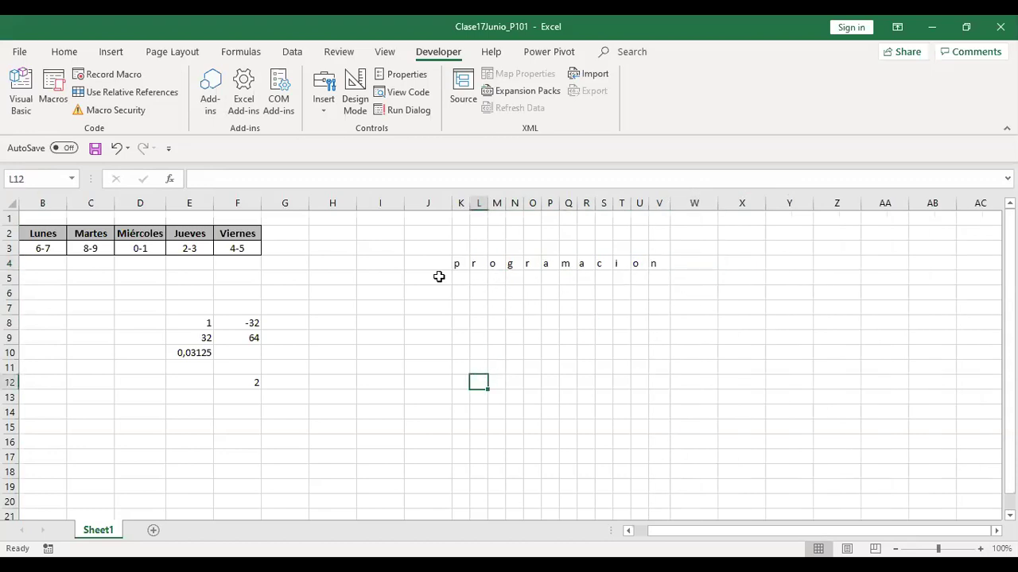
Number the letter positions 1 to 12 in the row above the word, from K3 to V3
click(463, 251)
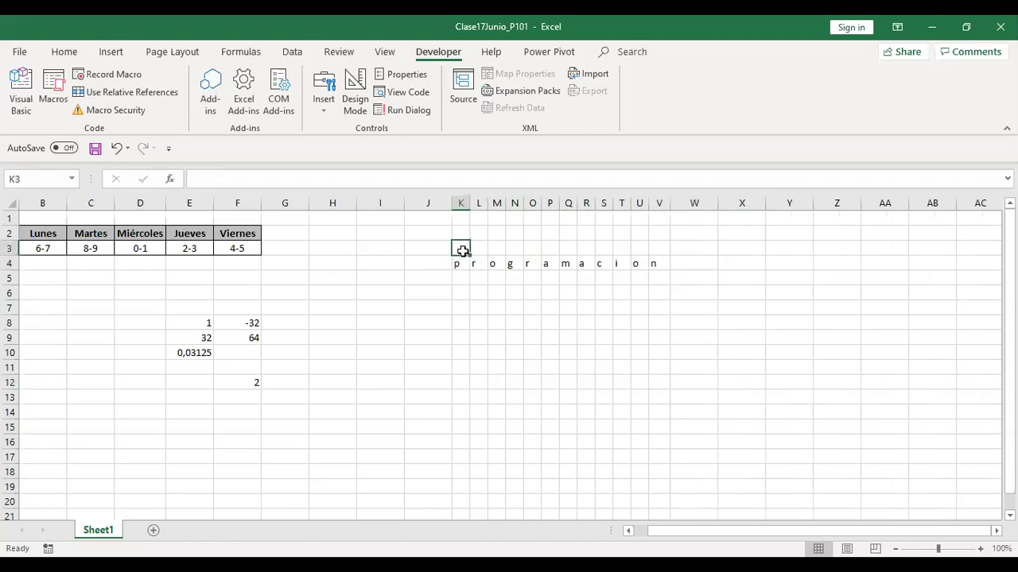
key(Right)
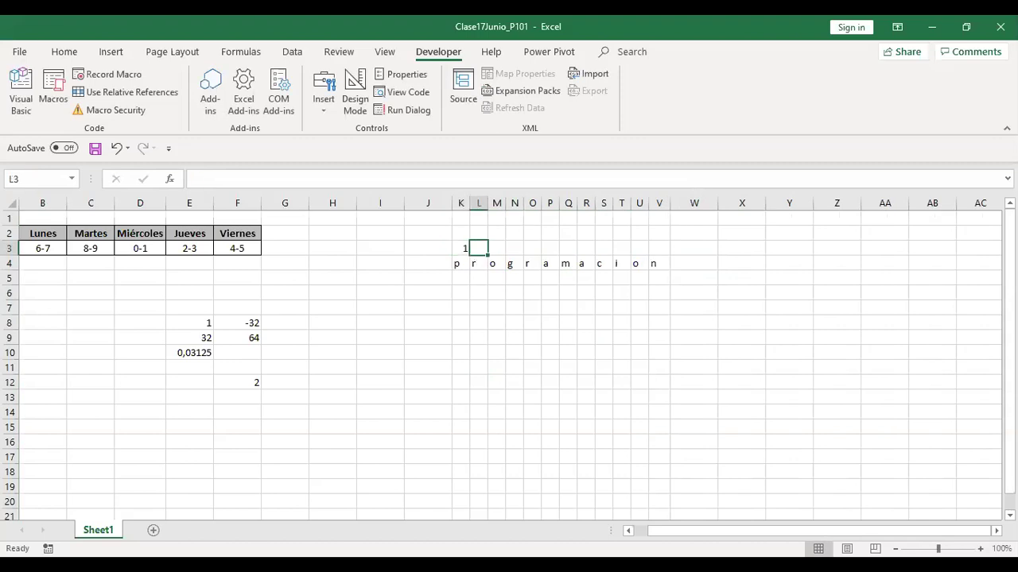
text(2)
key(Right)
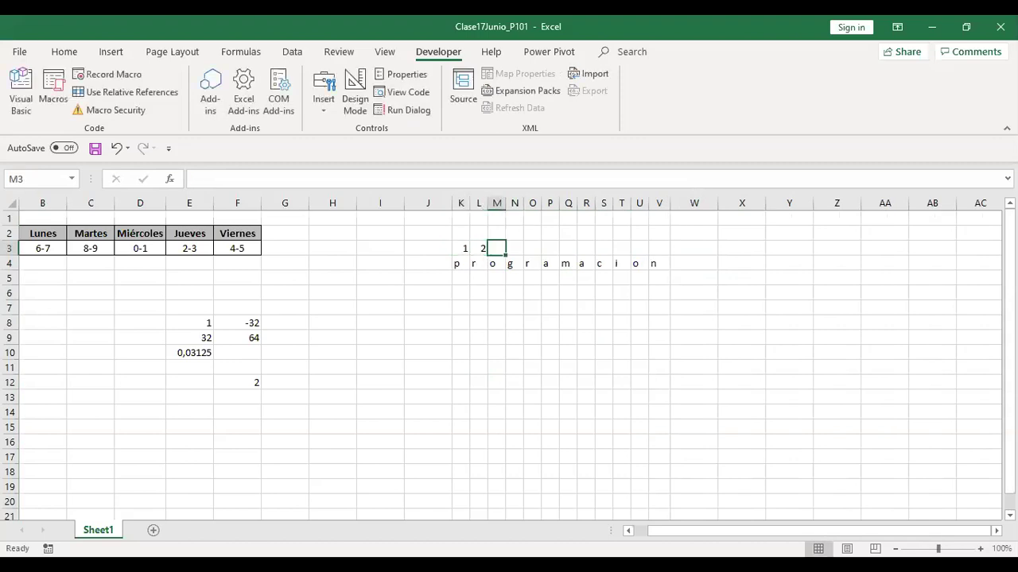
key(3)
key(Right)
key(4)
key(Right)
key(5)
key(Right)
key(6)
key(Right)
key(7)
key(Right)
key(8)
key(Right)
text(9)
key(Right)
text(10)
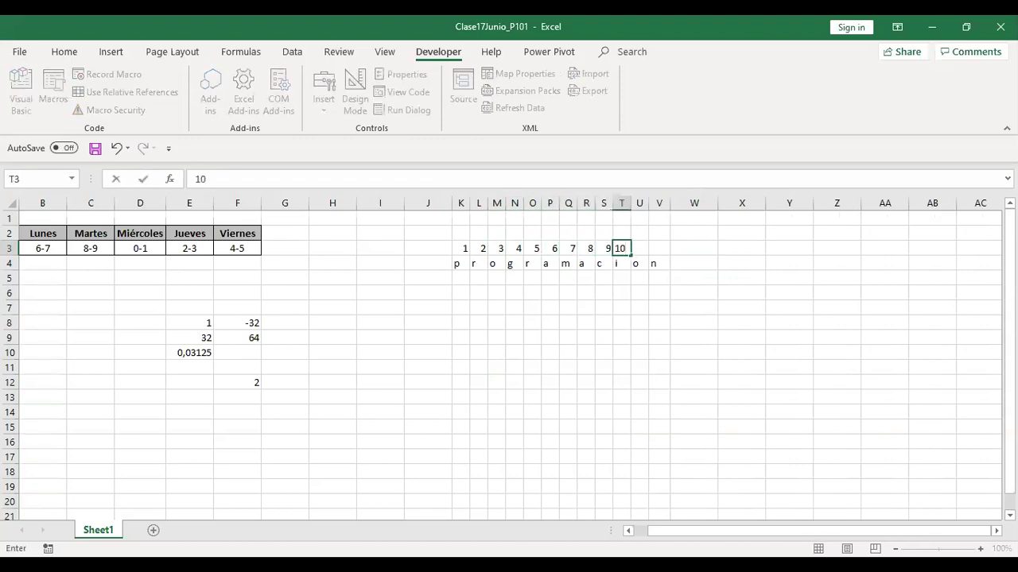
key(Right)
text(11)
key(Right)
text(12)
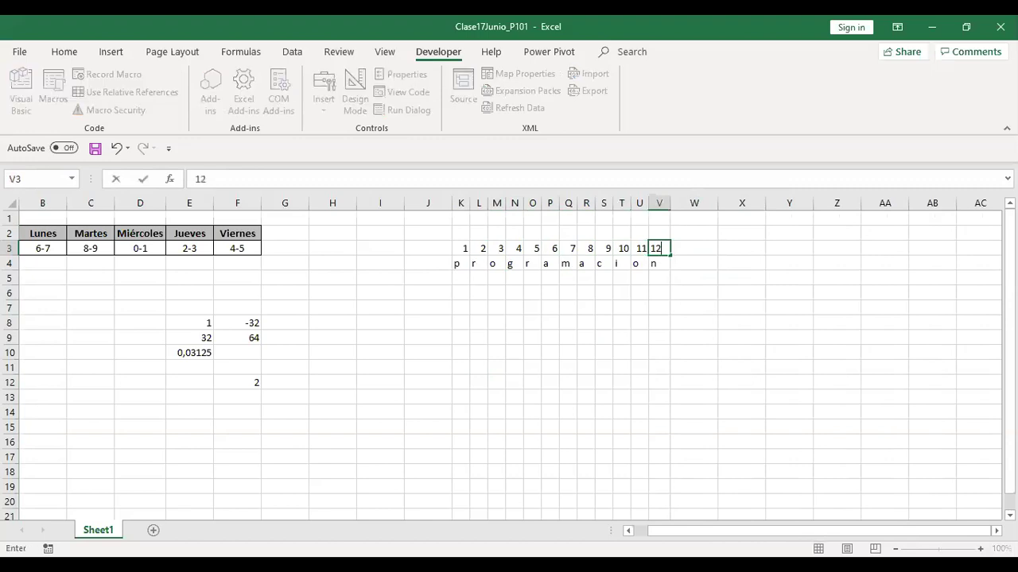
key(Return)
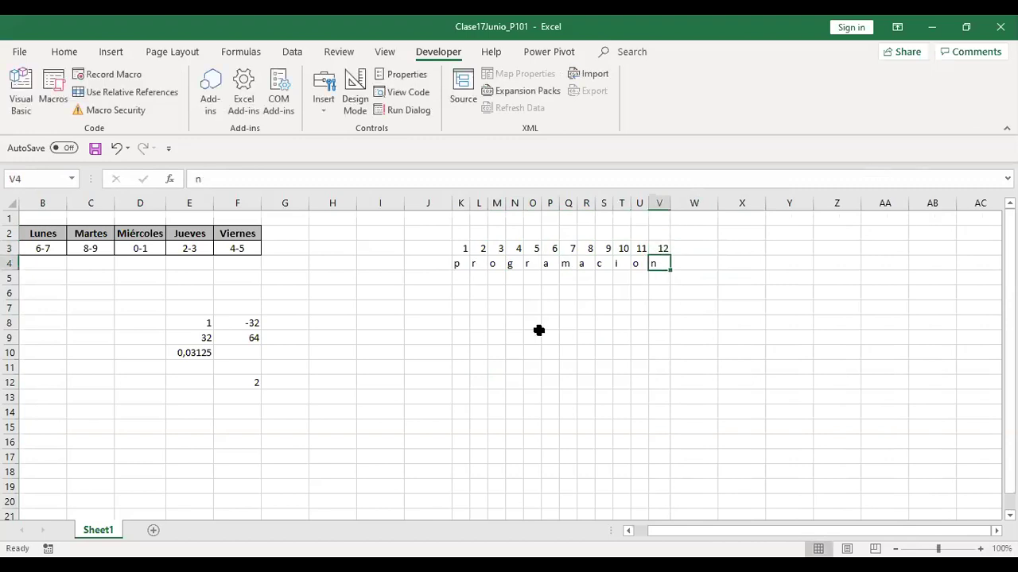
Label the row of letters by entering S in cell J4
click(418, 263)
text(S)
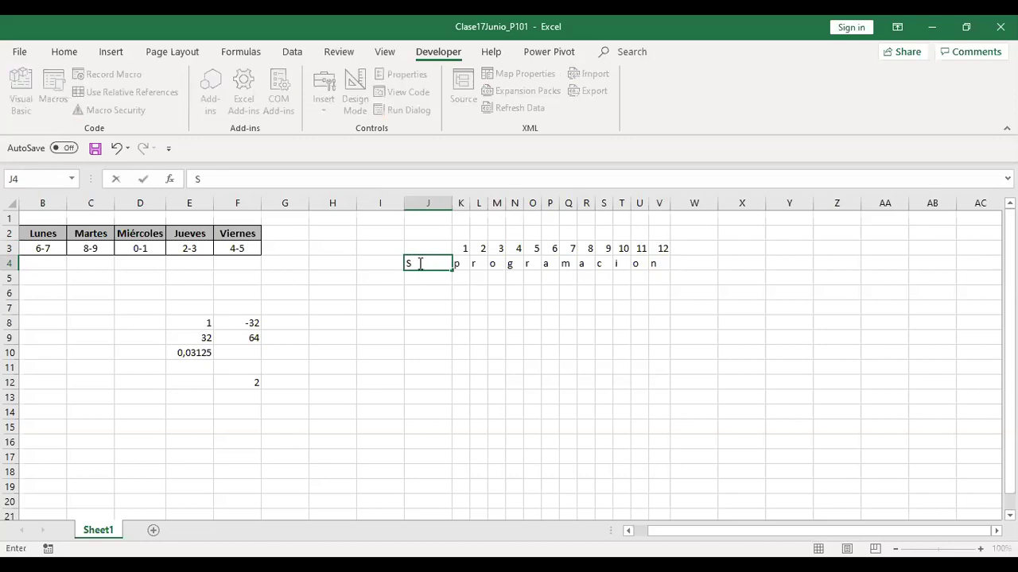
key(Return)
Write the example text Mid(s,1,1) in cell J6 and point out the letter it refers to in K4
click(431, 293)
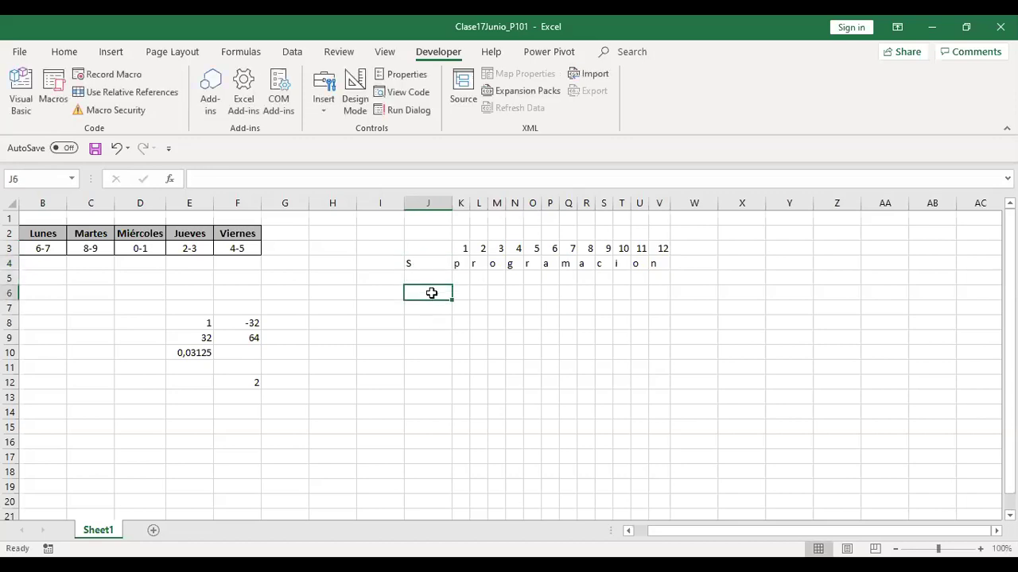
text(s)
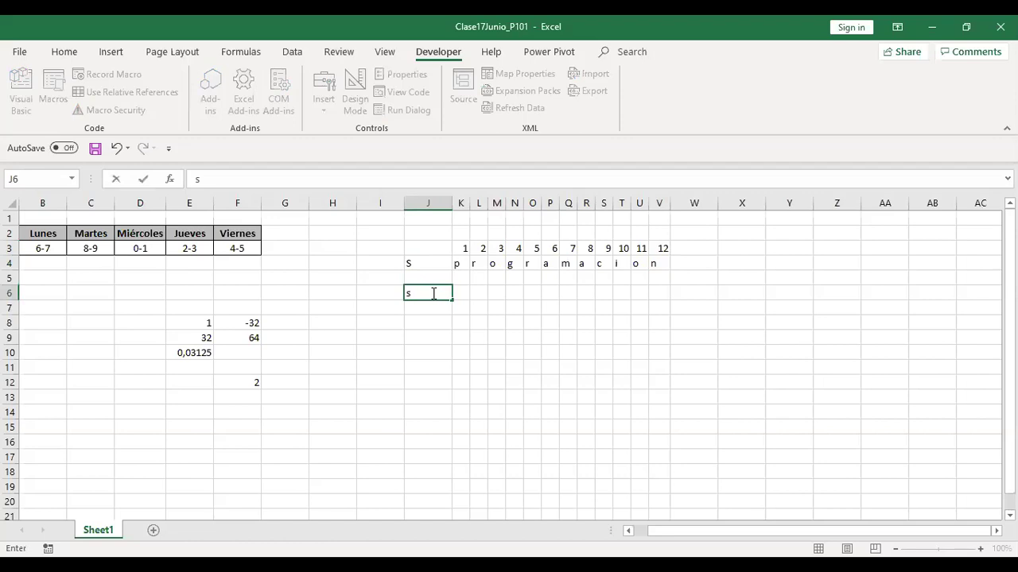
key(BackSpace)
text(Mid(s,i)
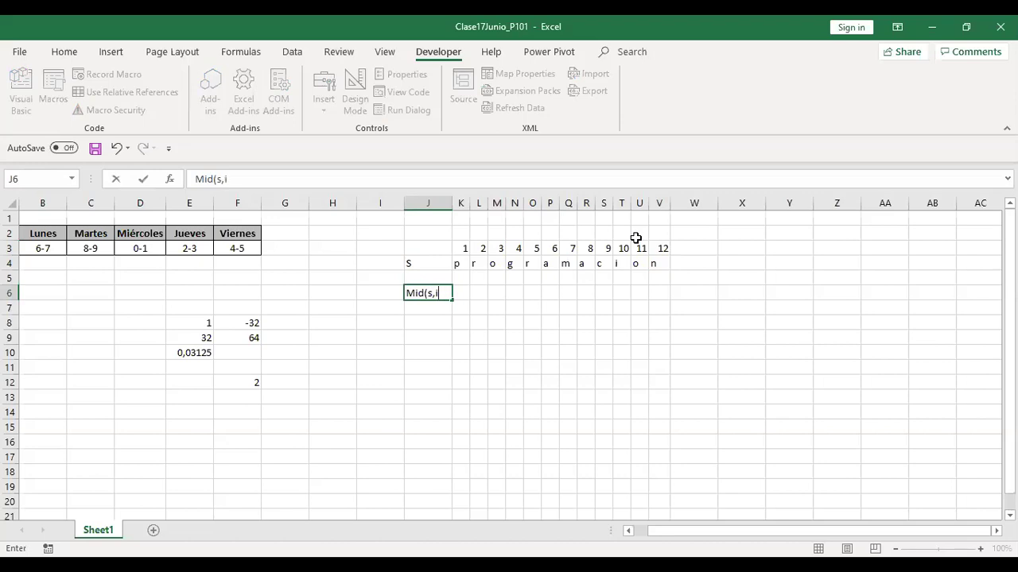
key(BackSpace)
text(1,1))
key(Return)
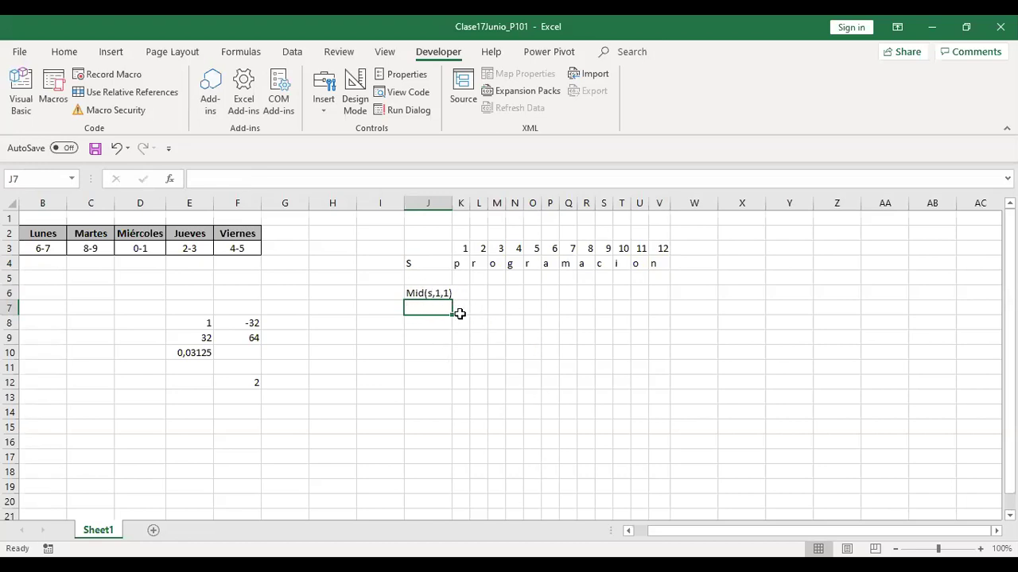
click(459, 265)
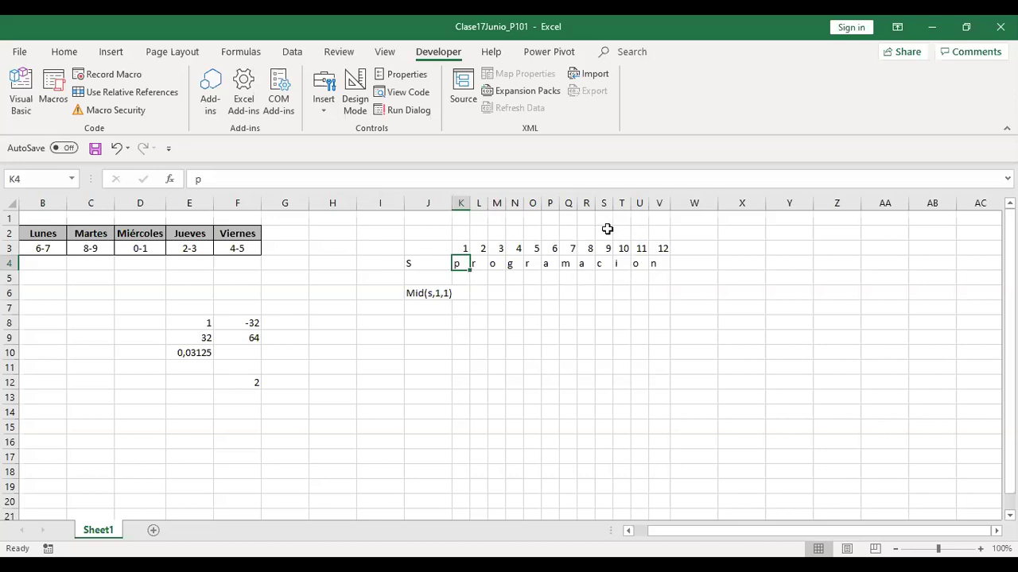
Change the example text in J6 to Mid(s,1,3) and highlight the first three letters with their position numbers
double_click(446, 288)
text(3)
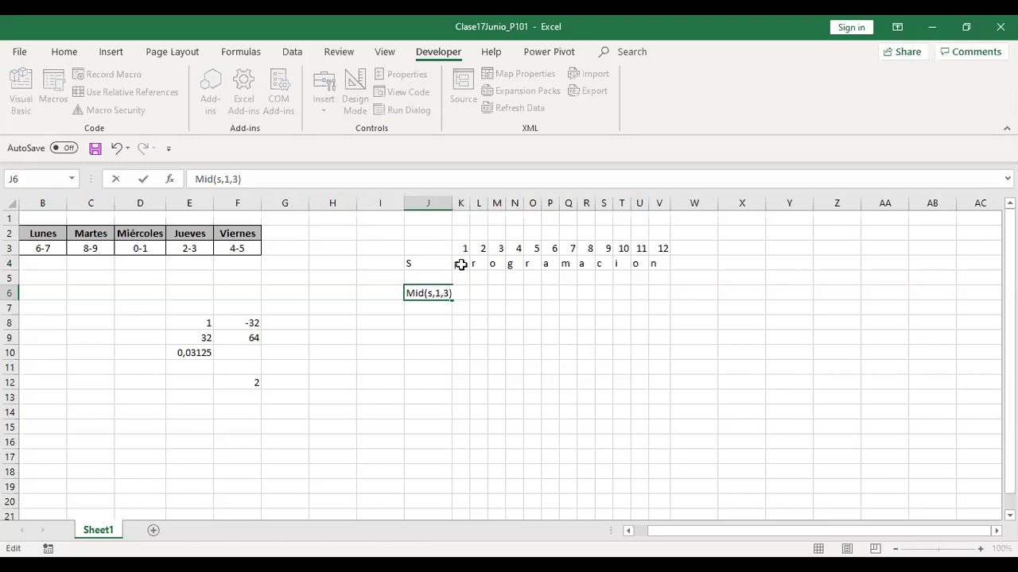
drag(461, 249, 493, 267)
Enter the formula =mid("programacion";6;3) in cell J9
click(428, 333)
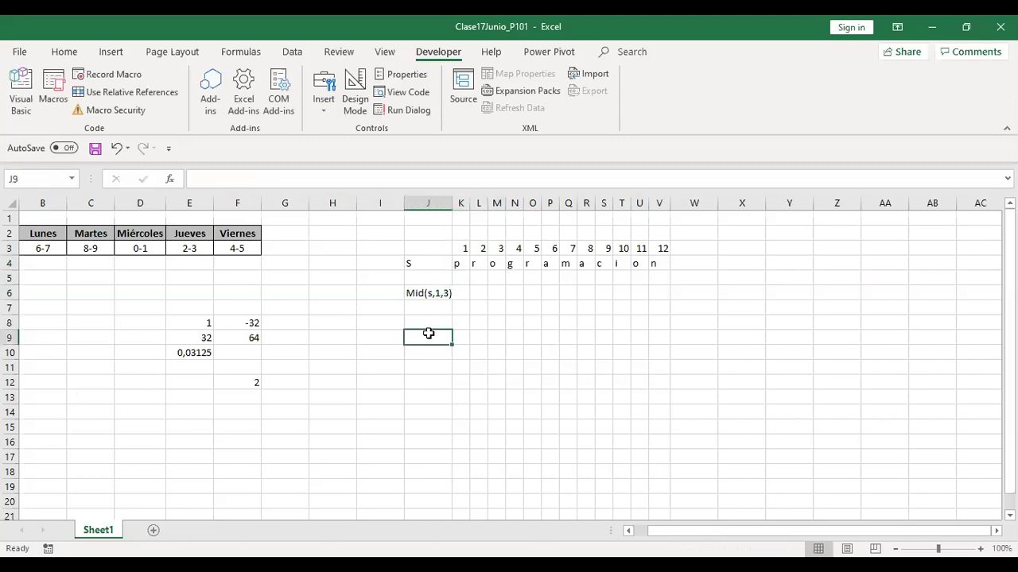
text(=)
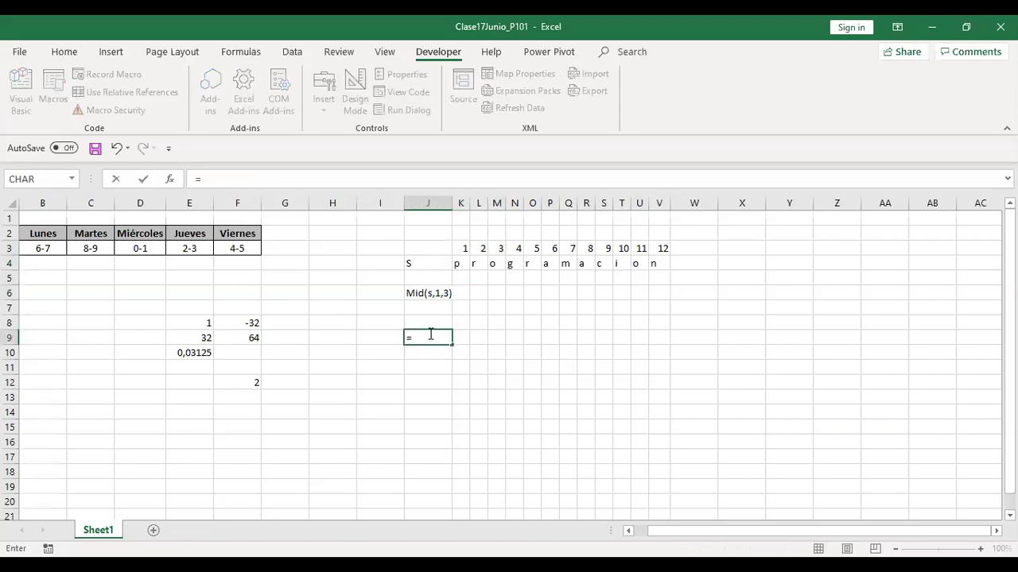
text(mid)
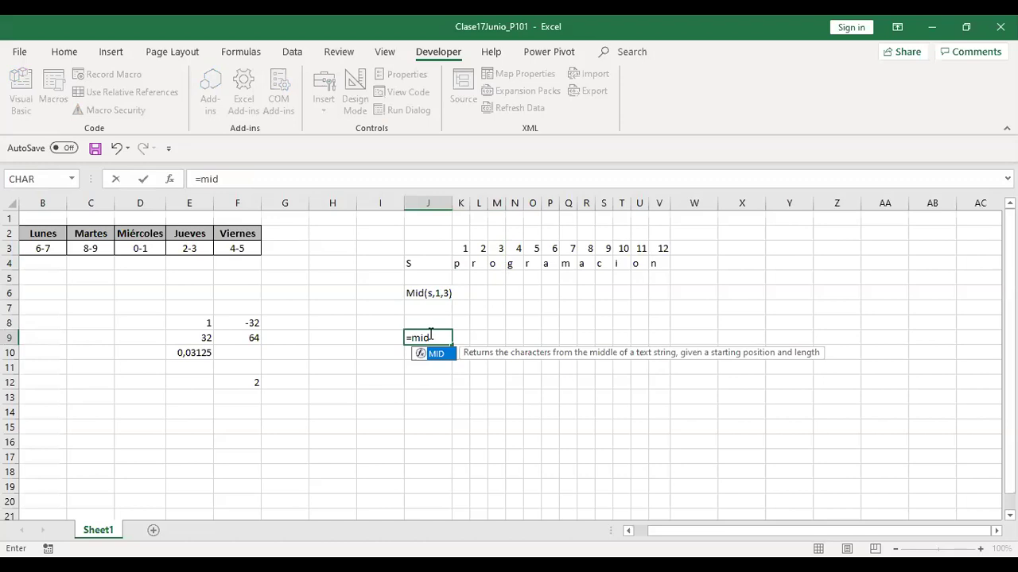
text(("programacion")
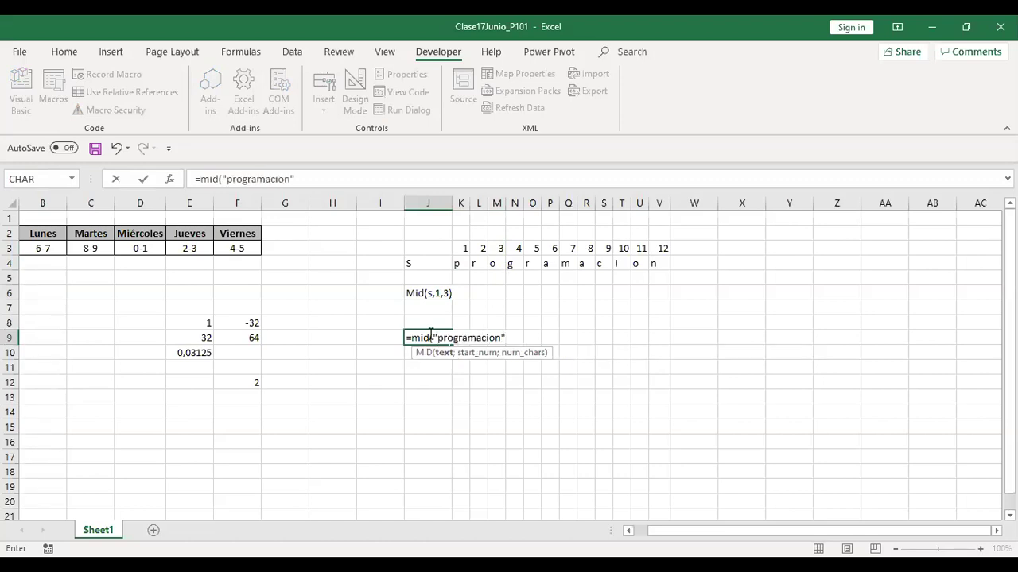
text(;)
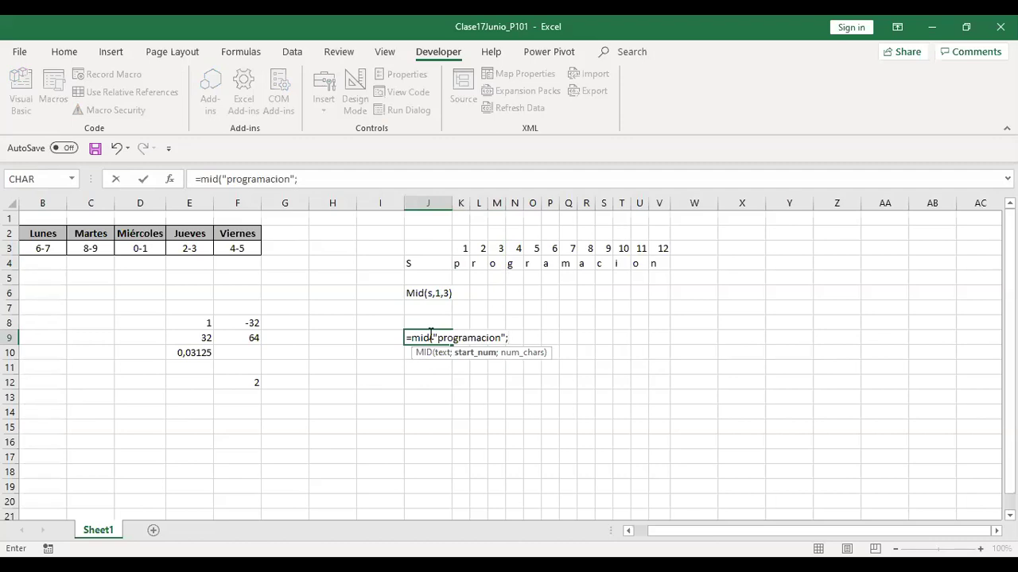
text(6;3)
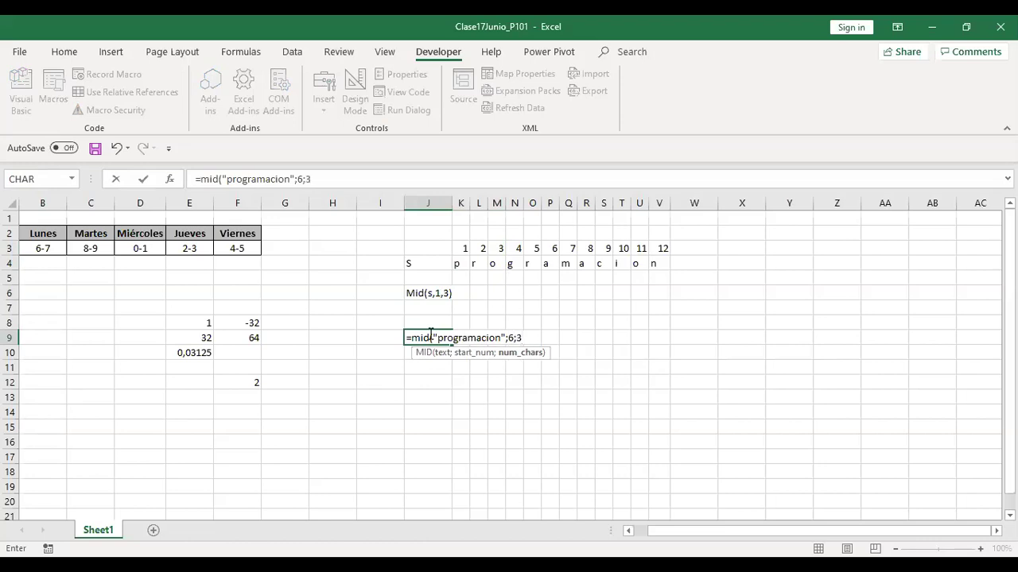
text())
key(Return)
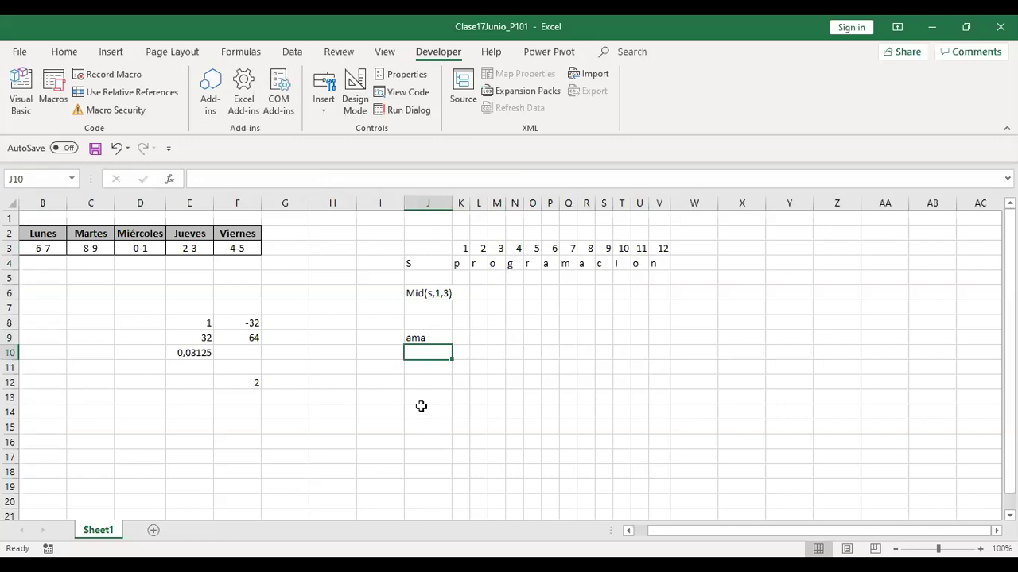
Enter the formula =mid("programacion";1;1) in cell J10
text(=)
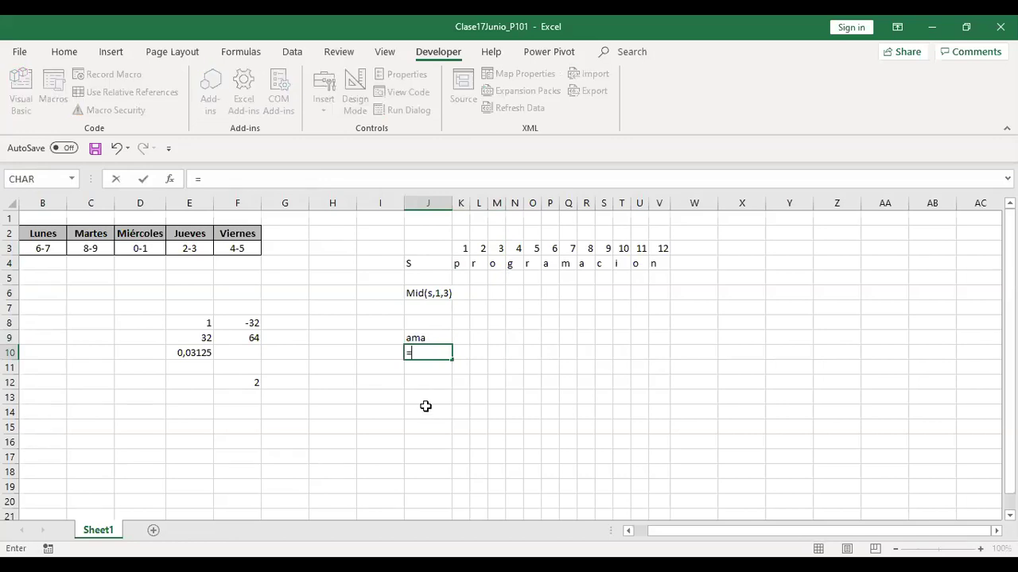
text(mid)
key(BackSpace)
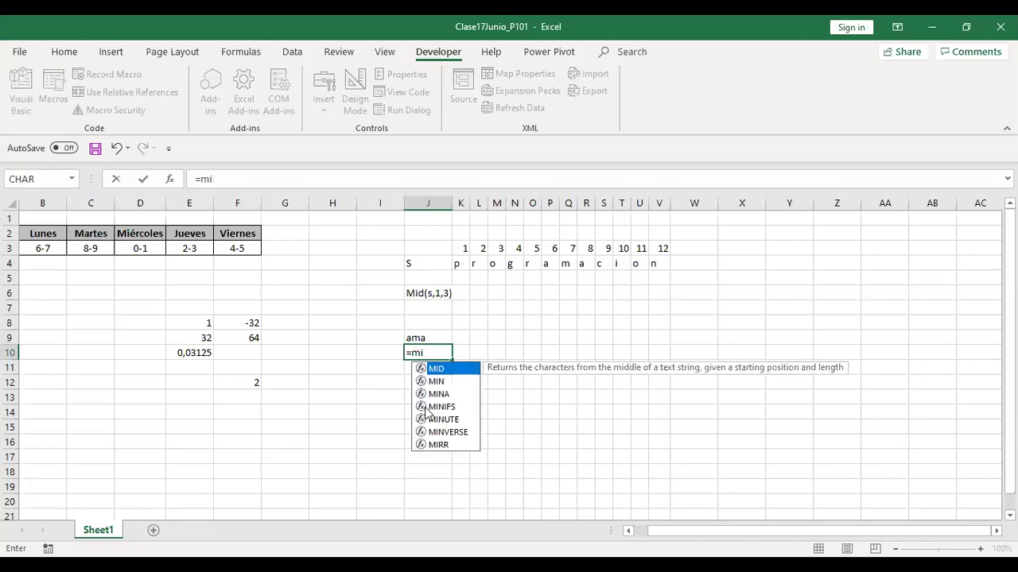
text(d("progra)
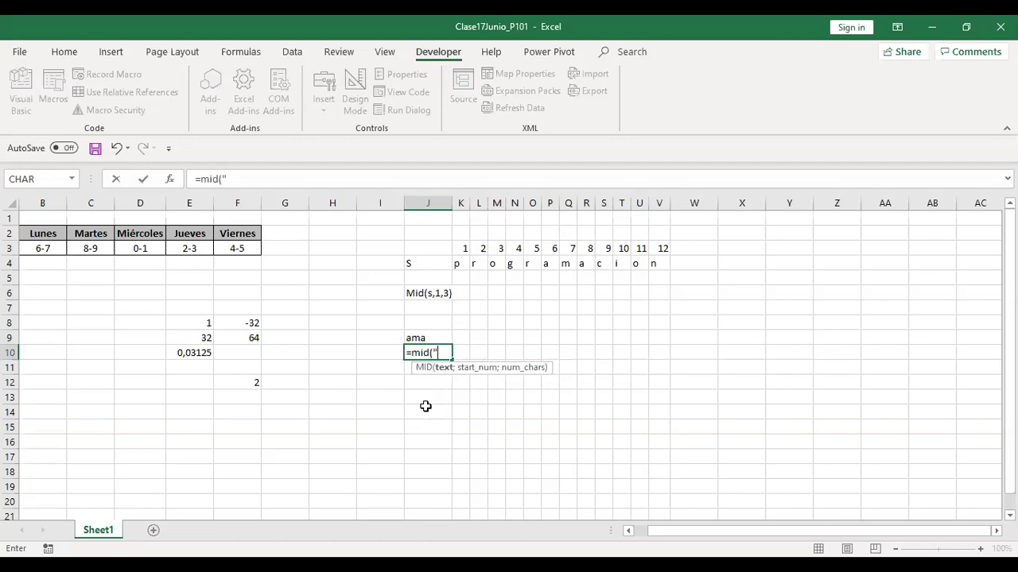
text(macion")
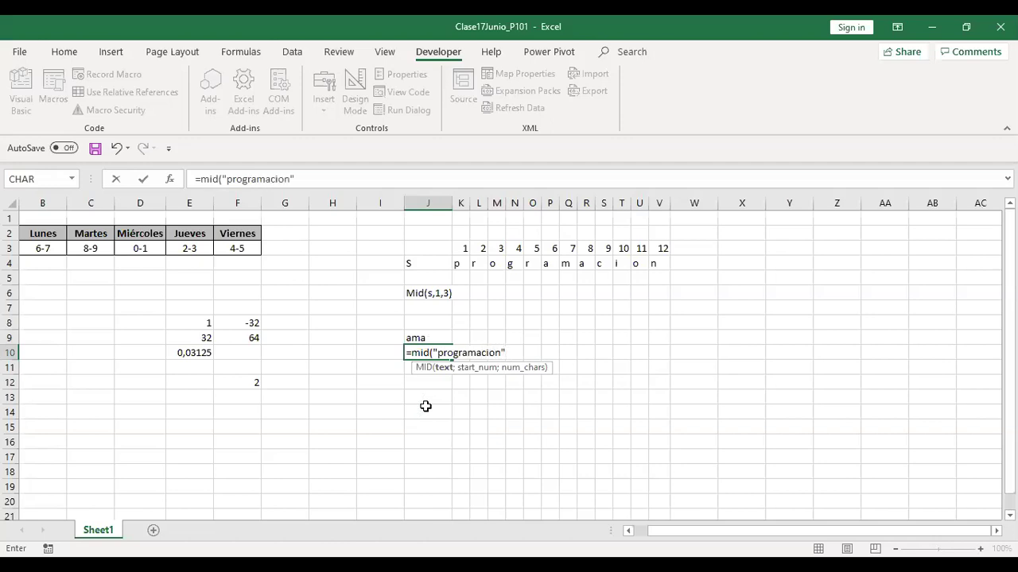
text(;1)
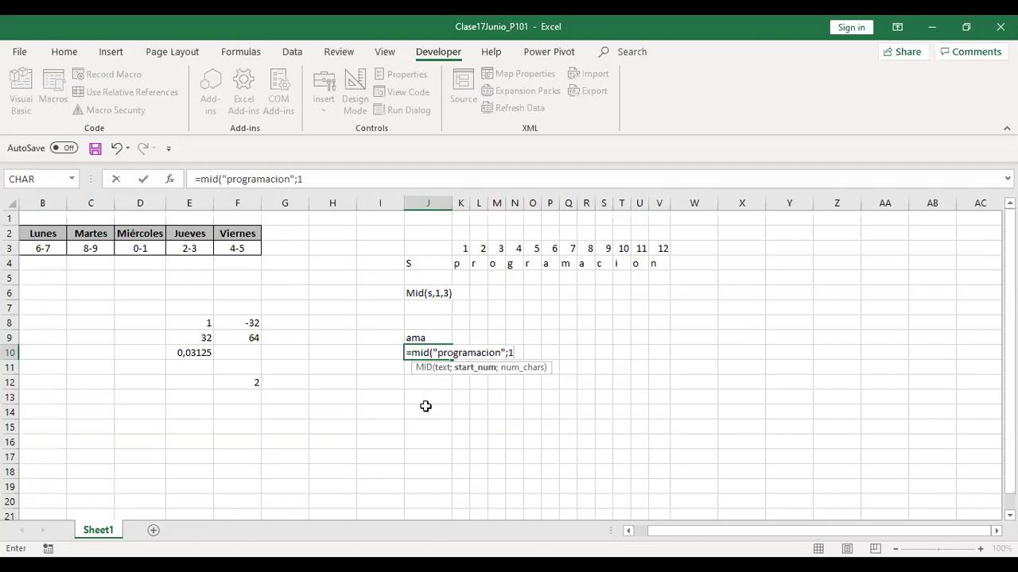
text(;1))
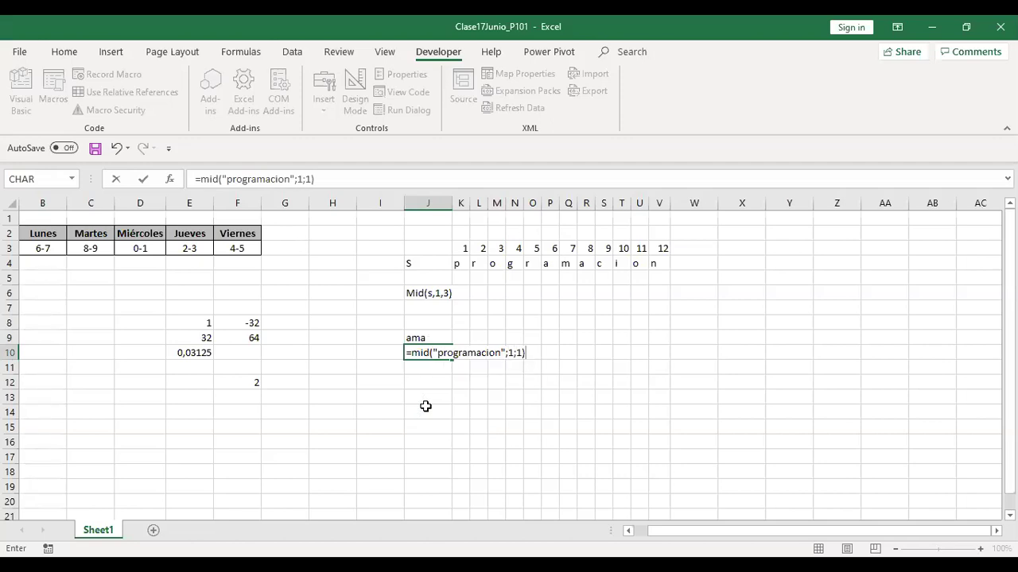
key(Return)
key(Up)
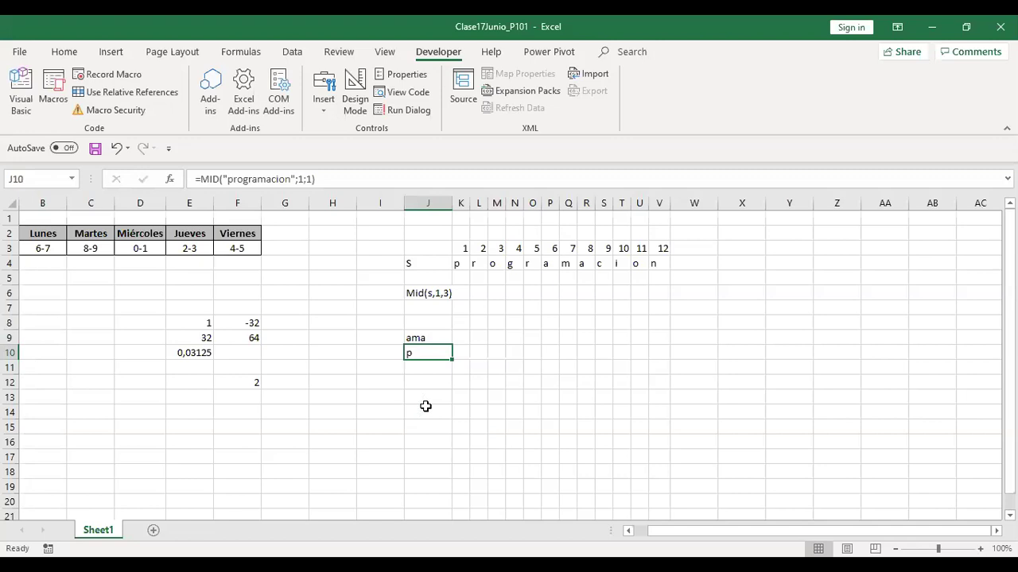
Examine the Dígitos table starting at column A and check the formula in cell E10
key(Down)
key(Left)
key(Left)
key(Left)
key(Left)
key(Left)
key(Left)
key(Left)
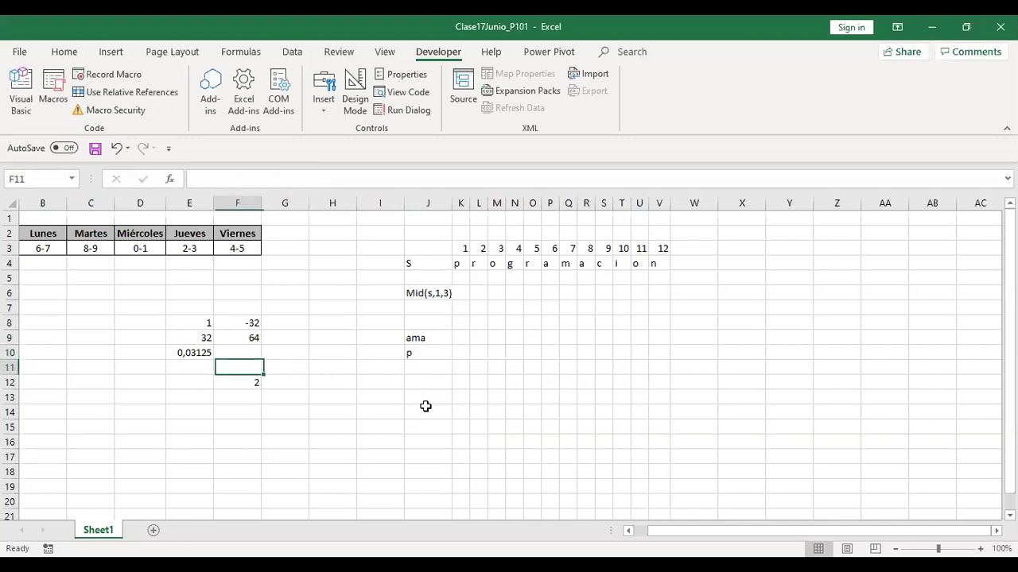
key(Left)
key(Left)
key(Right)
key(Right)
key(Right)
key(Right)
key(Right)
key(Right)
key(Right)
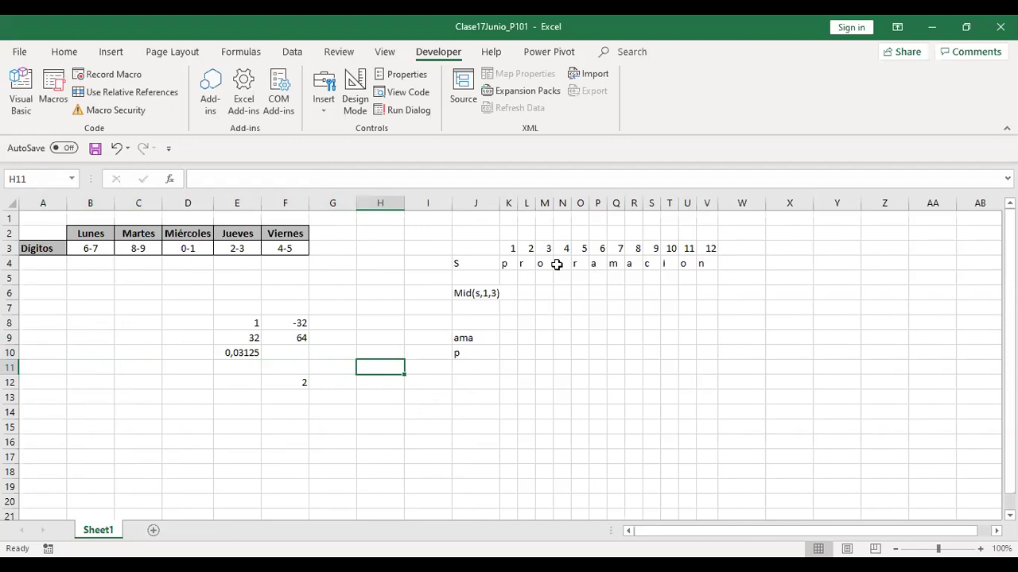
click(238, 352)
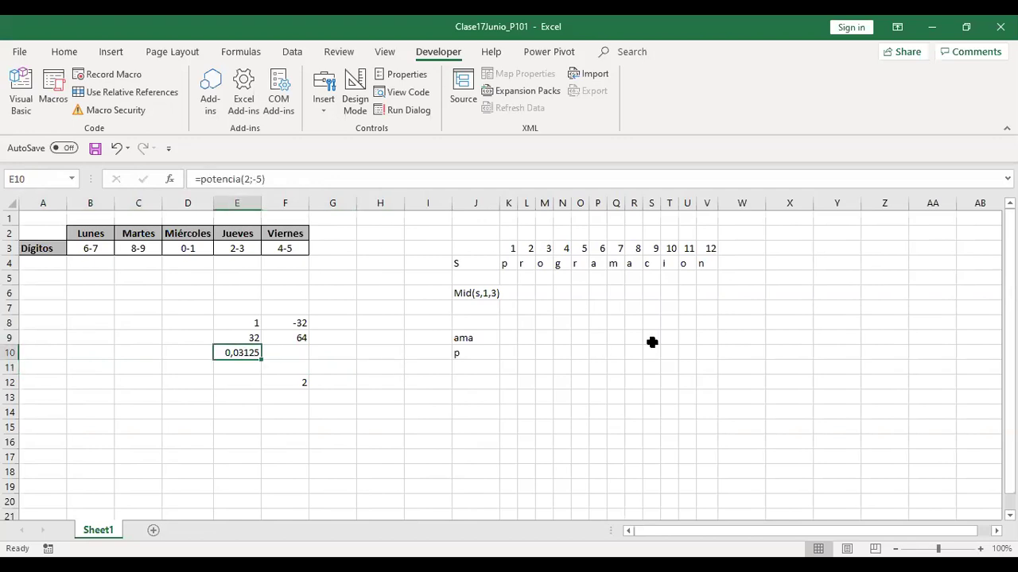
Examine the last letter of the word in column V together with its position number
click(706, 247)
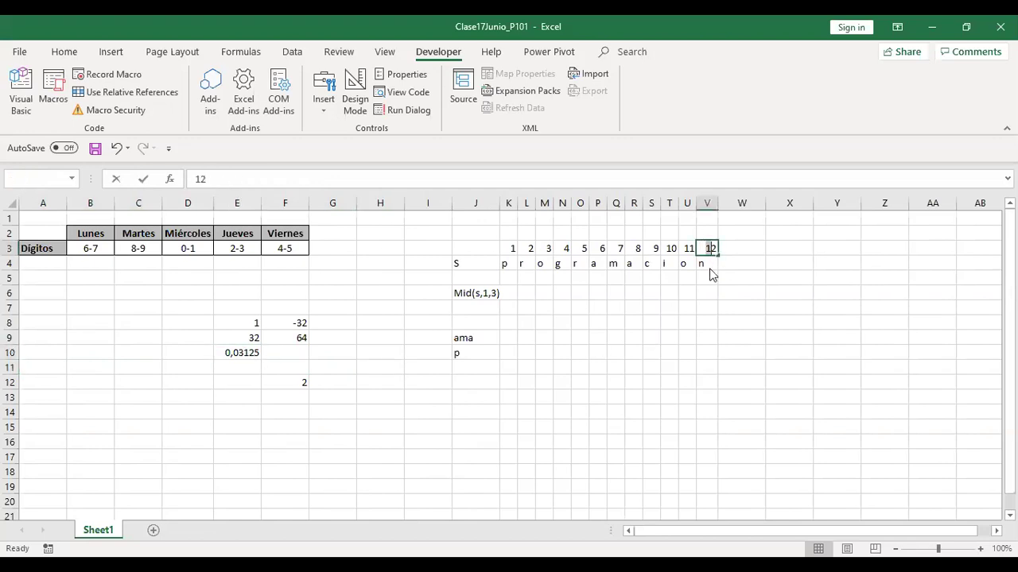
key(Right)
key(Down)
key(Down)
key(Down)
key(Down)
key(Down)
key(Down)
drag(706, 249, 706, 263)
Enter the formula =mid("programación";12;1) in cell J11
click(475, 366)
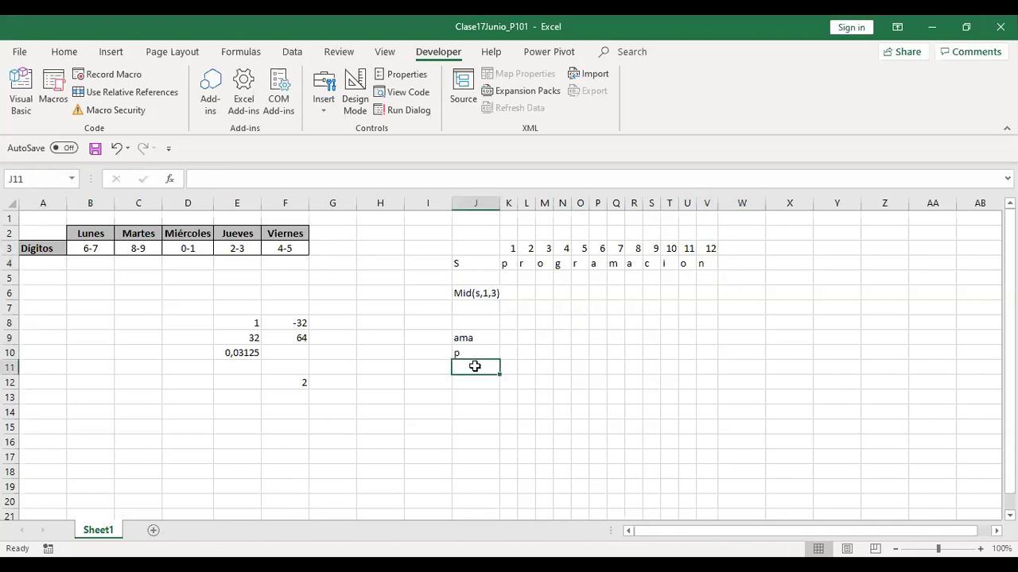
text(=)
text(mi)
key(BackSpace)
key(BackSpace)
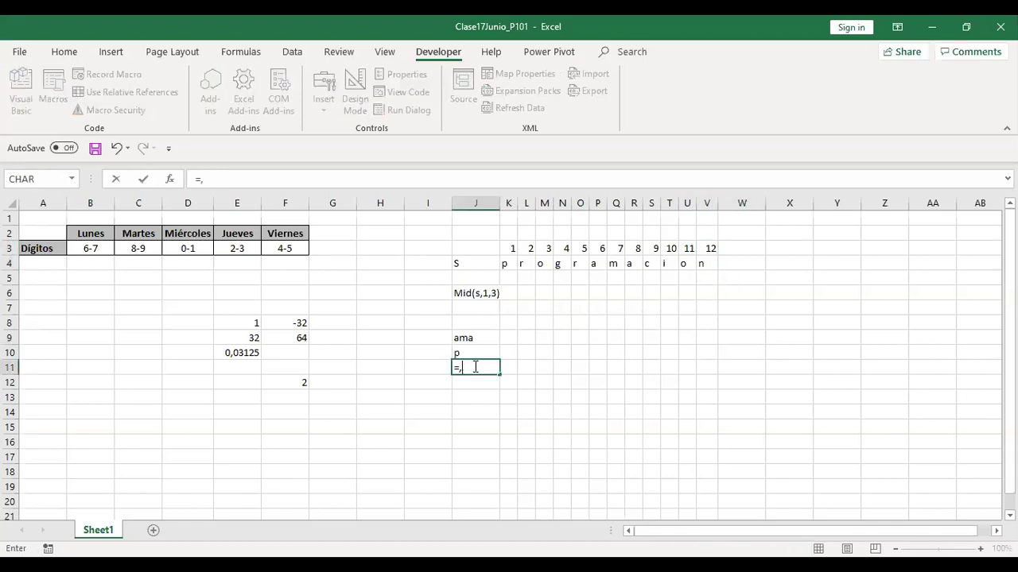
text(m)
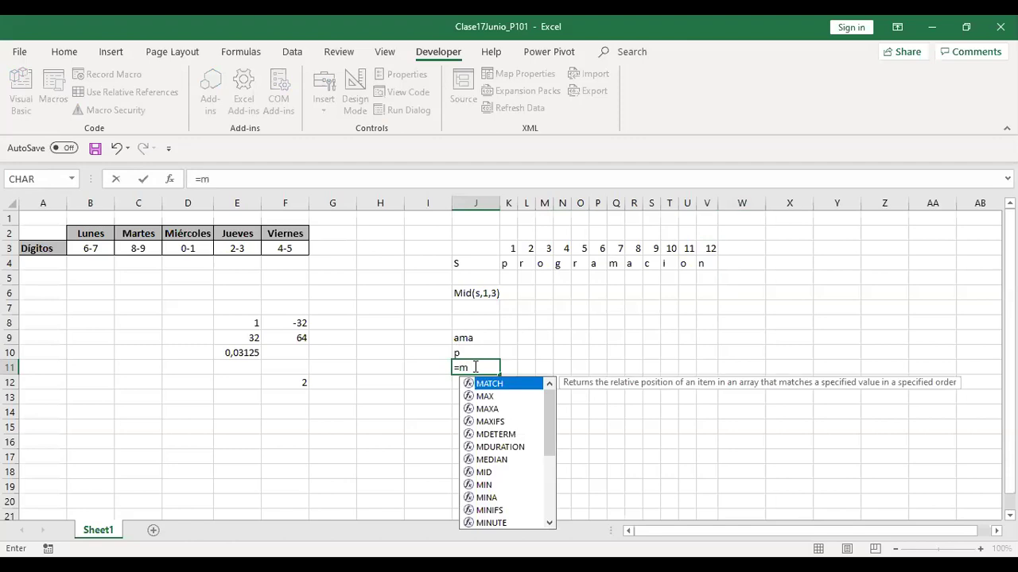
text(id("programación";)
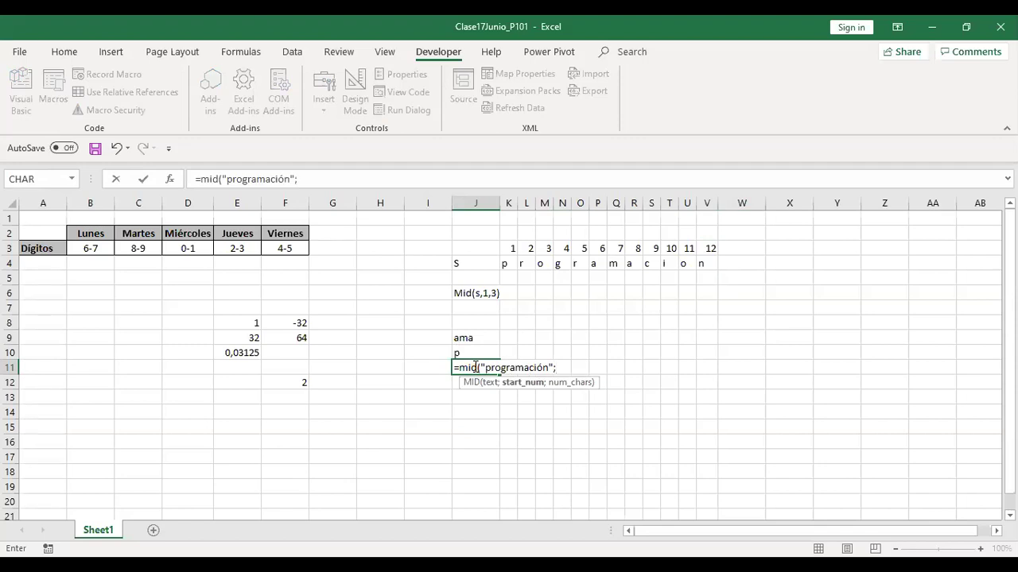
text(12;1))
key(Return)
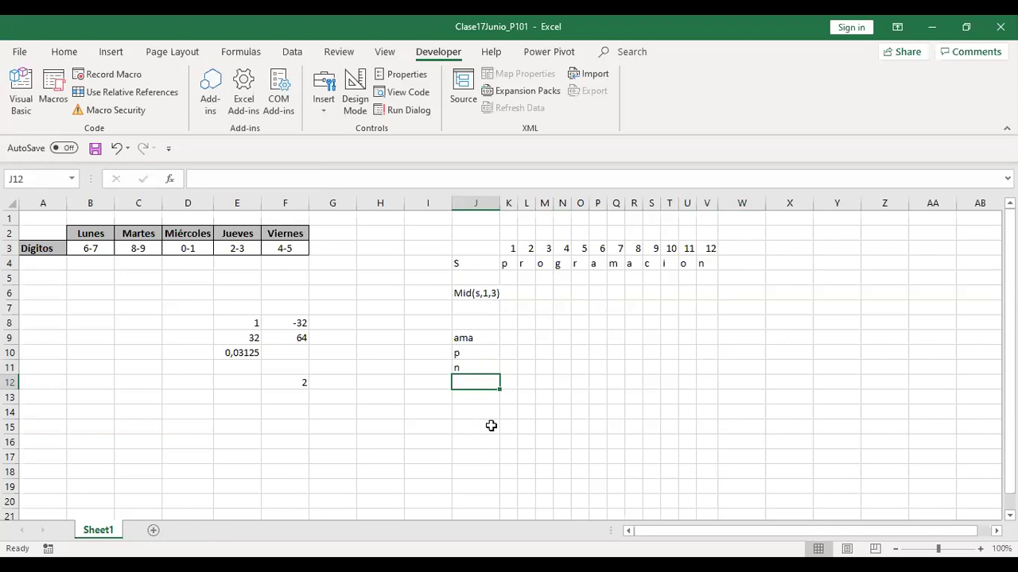
Enter the formula =len("programación") in cell J12 and reselect that cell
text(=)
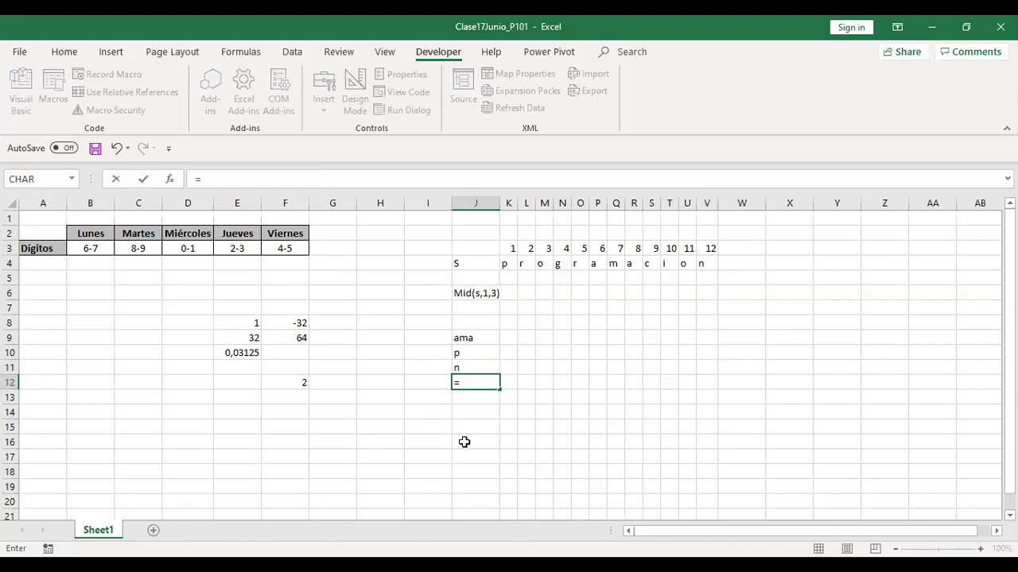
text(len()
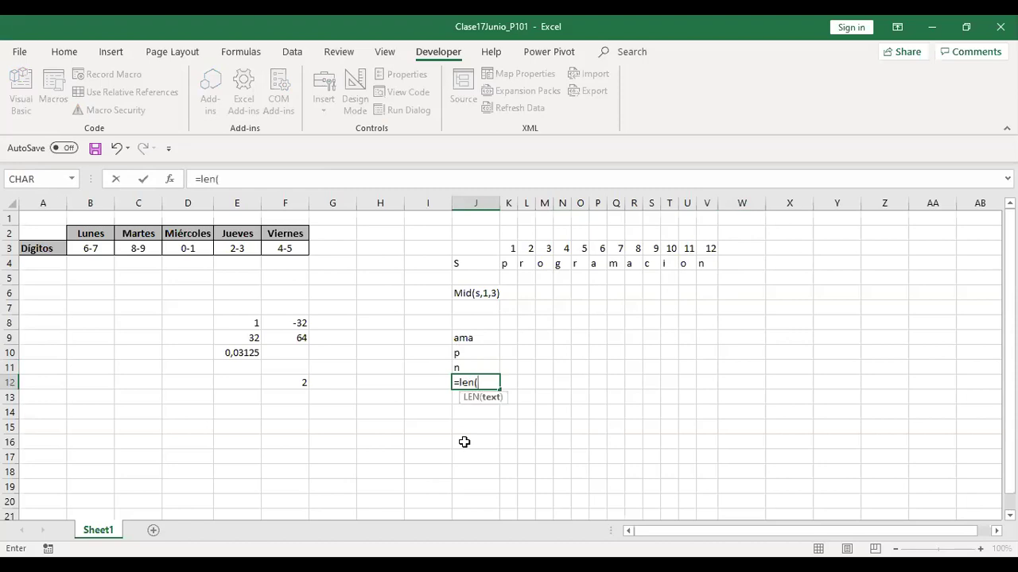
text("programación"))
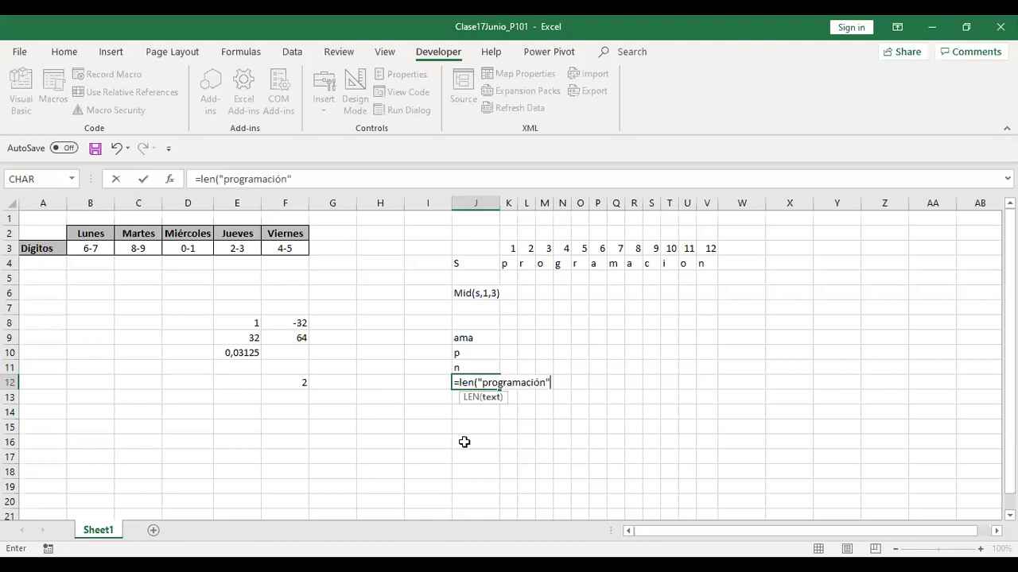
key(Return)
key(Up)
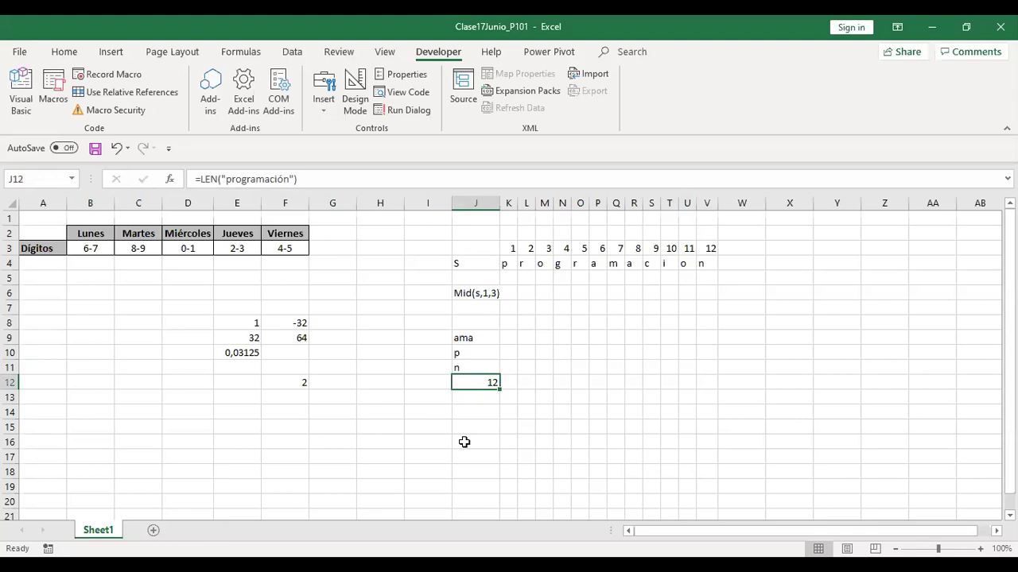
Enter the formula =len("papa") in cell J13
key(Down)
text(=)
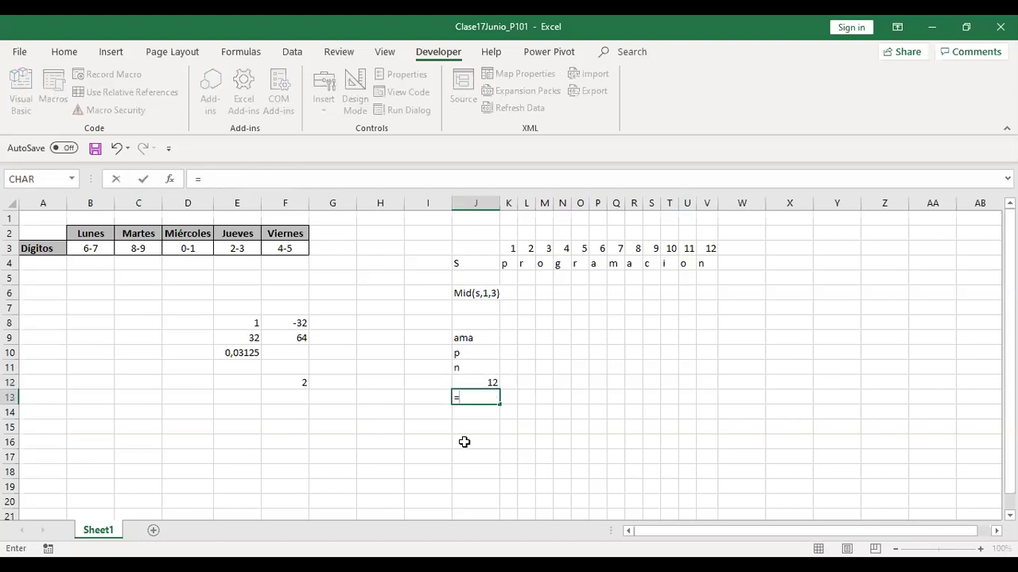
text(len("pap)
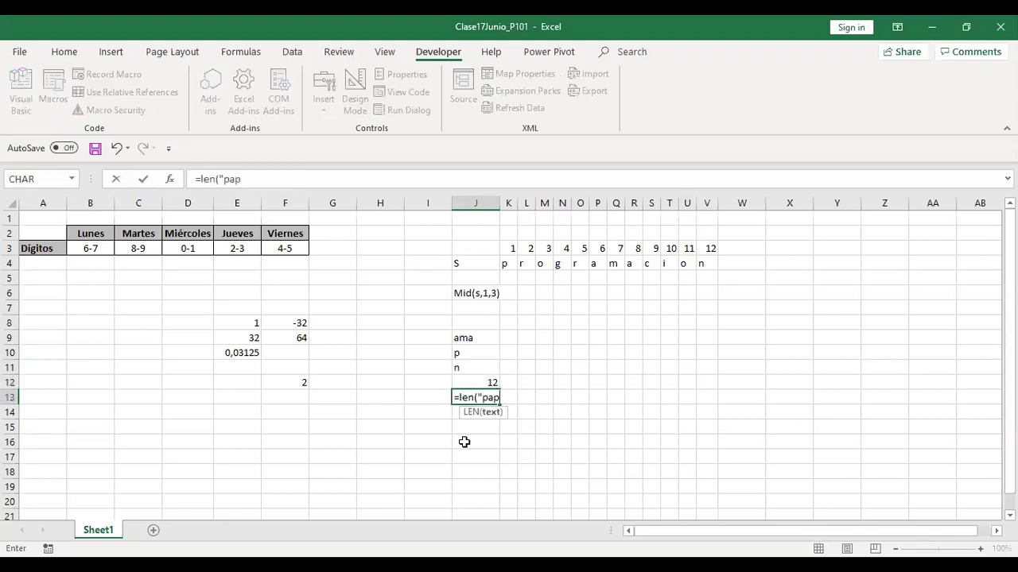
text(a"))
key(Return)
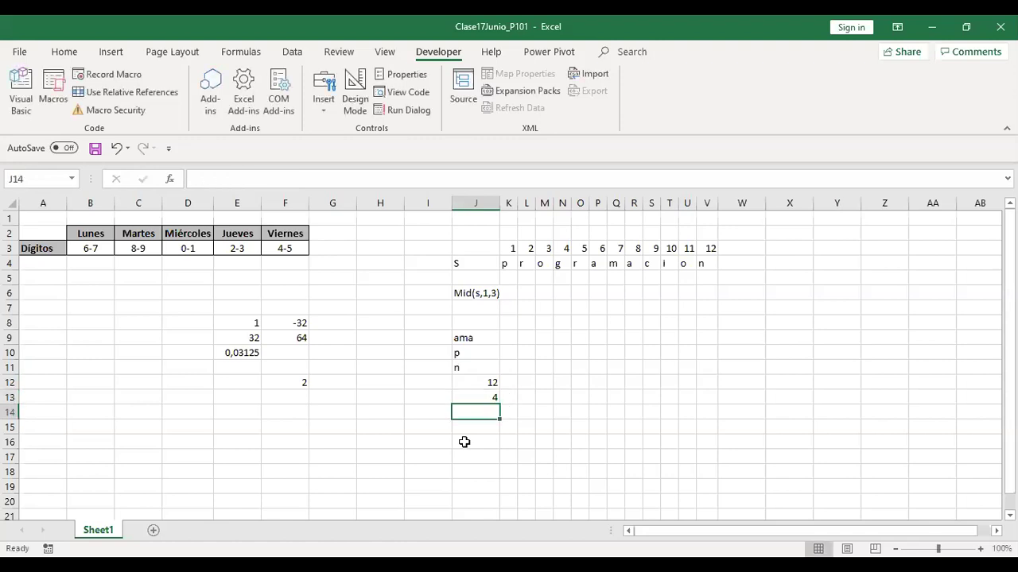
Review the MID and LEN example formulas in column J, finishing on cell J13
key(Up)
key(Up)
key(Up)
key(Up)
key(Up)
key(Up)
key(Up)
key(Up)
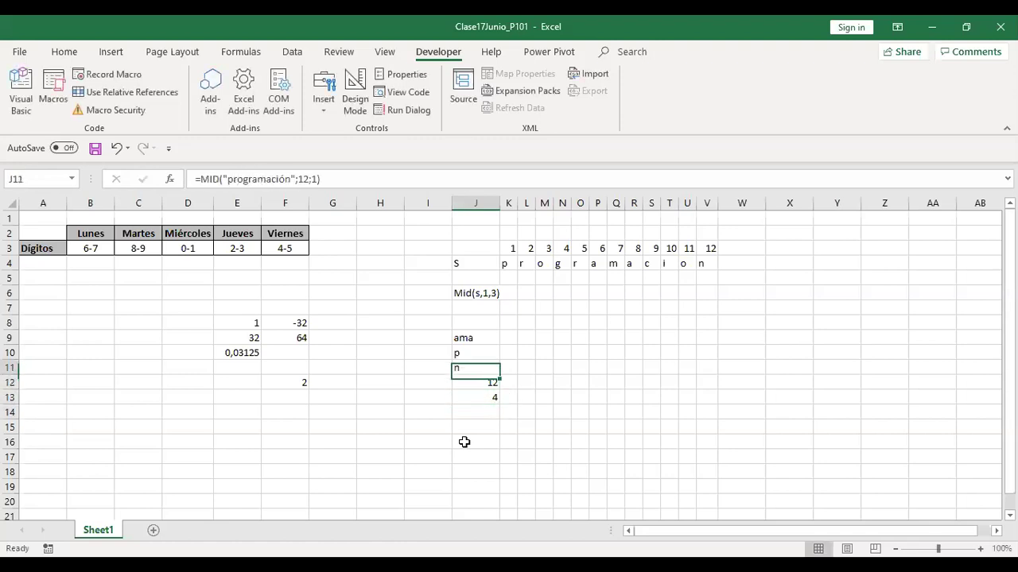
key(Down)
key(Down)
key(Down)
key(Down)
key(Down)
key(Down)
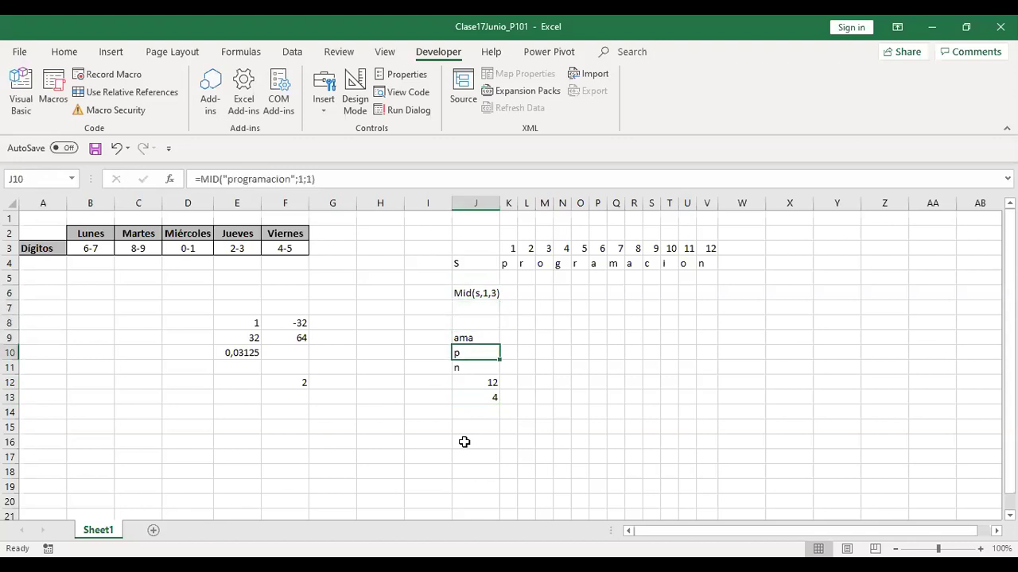
key(Up)
key(Up)
key(Up)
key(Up)
key(Up)
key(Up)
key(Up)
key(Down)
key(Down)
key(Down)
key(Down)
key(Down)
key(Down)
key(Down)
key(Down)
key(Up)
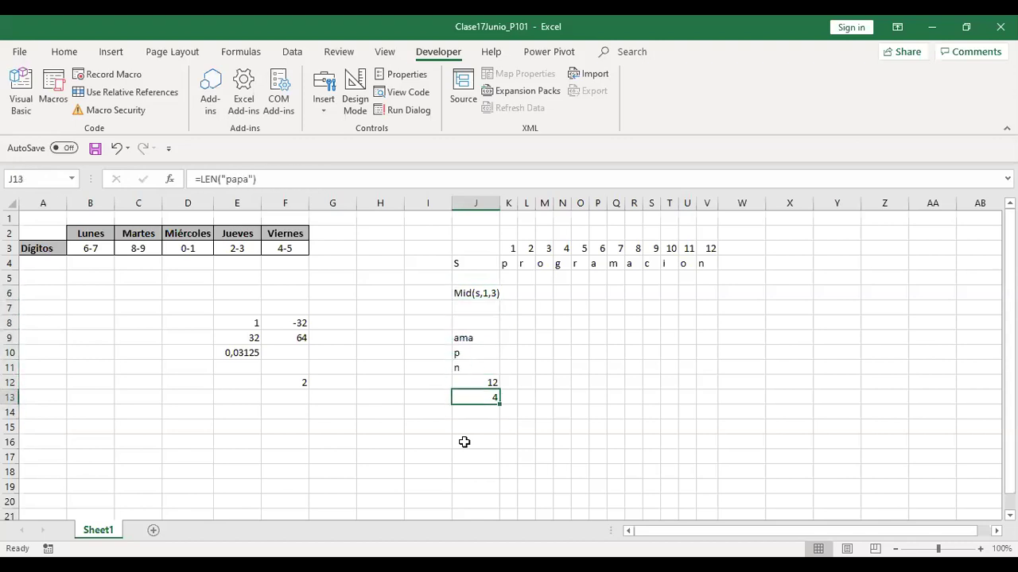